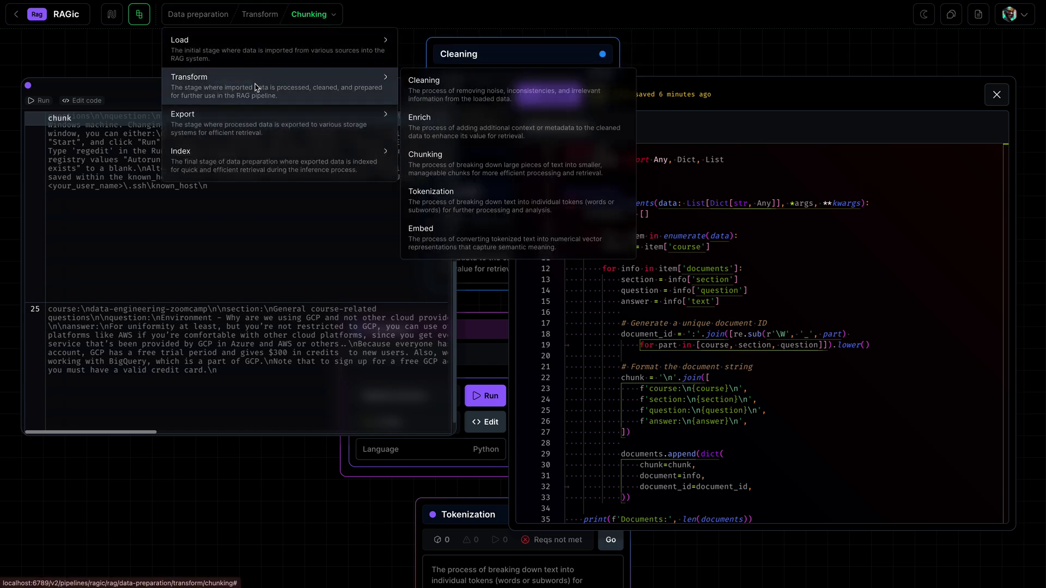
Move the transform pipeline from Chunking to the Tokenization stage.
click(486, 197)
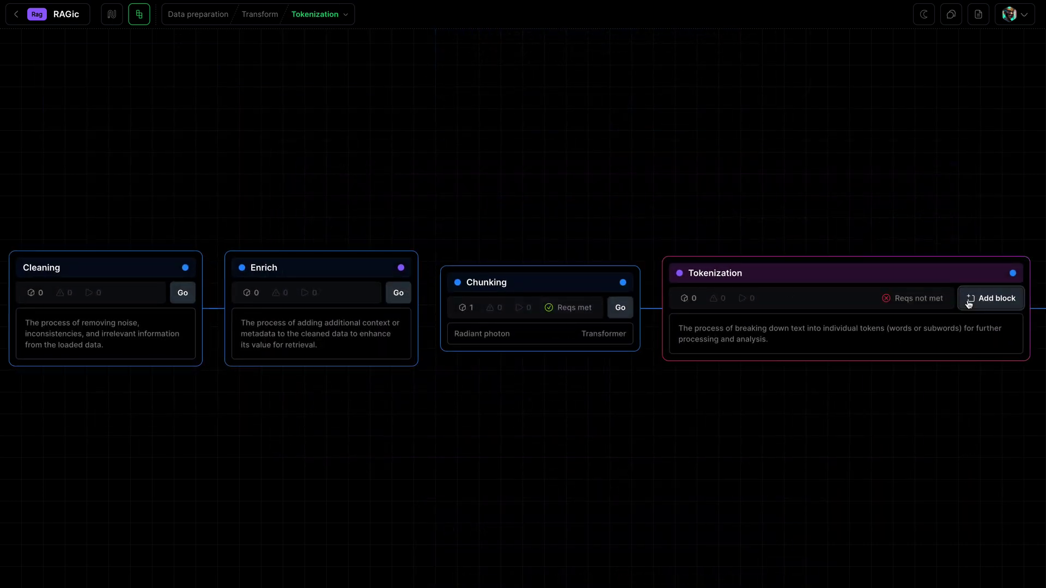
Show the tokenizer block list and pick Lemmatization (spaCy) for the Tokenization stage.
click(968, 304)
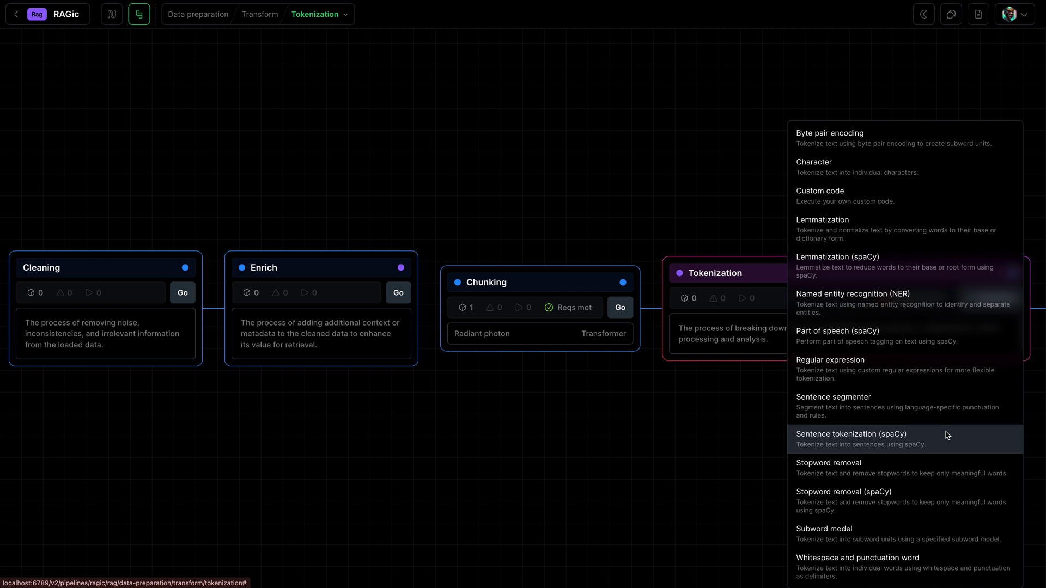
click(939, 274)
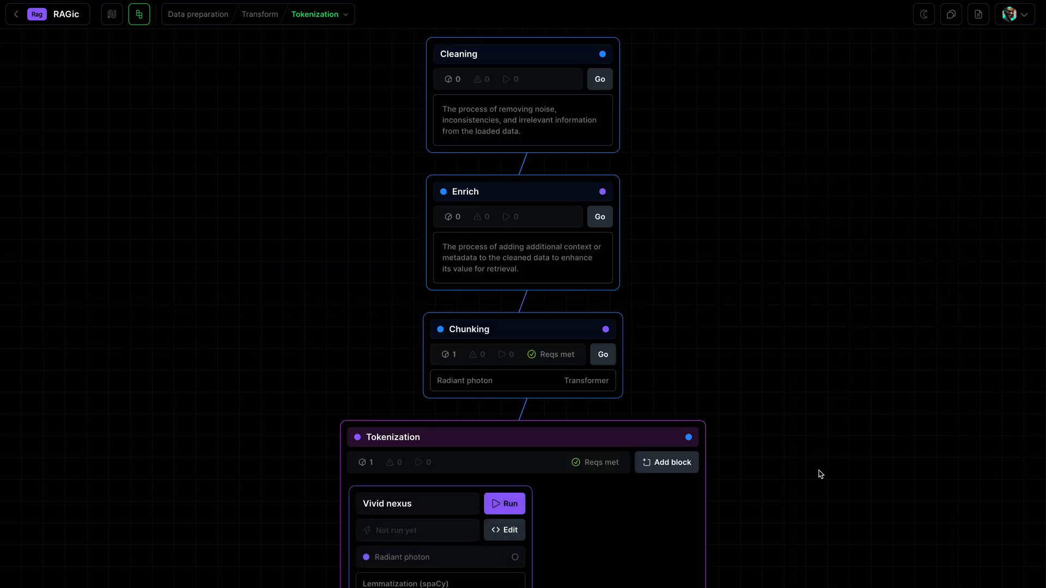
Open the Vivid nexus block's code in a wider, taller editor moved off the stage.
drag(817, 474, 834, 270)
click(494, 328)
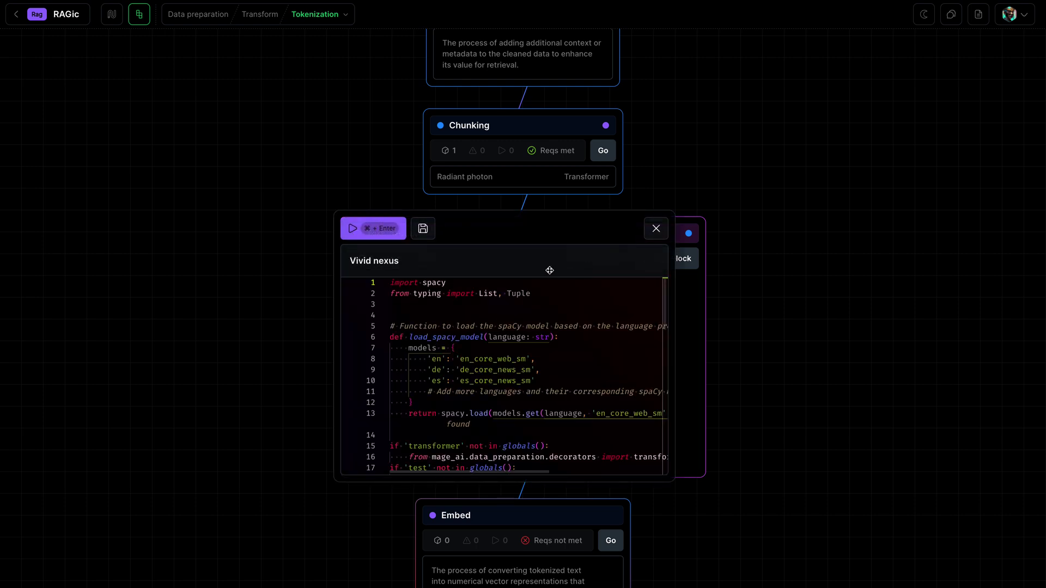
drag(550, 270, 719, 135)
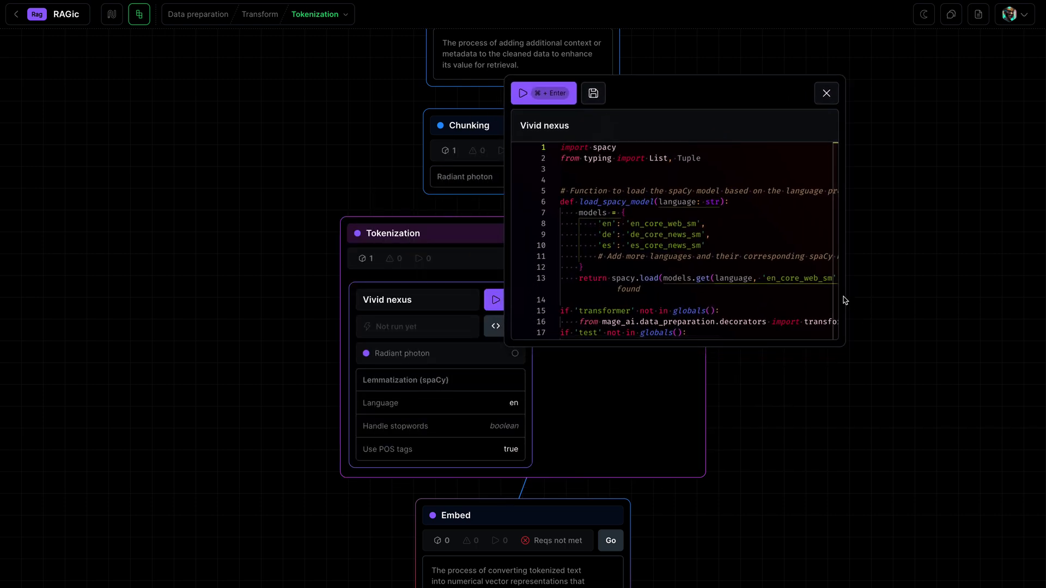
drag(844, 301, 980, 304)
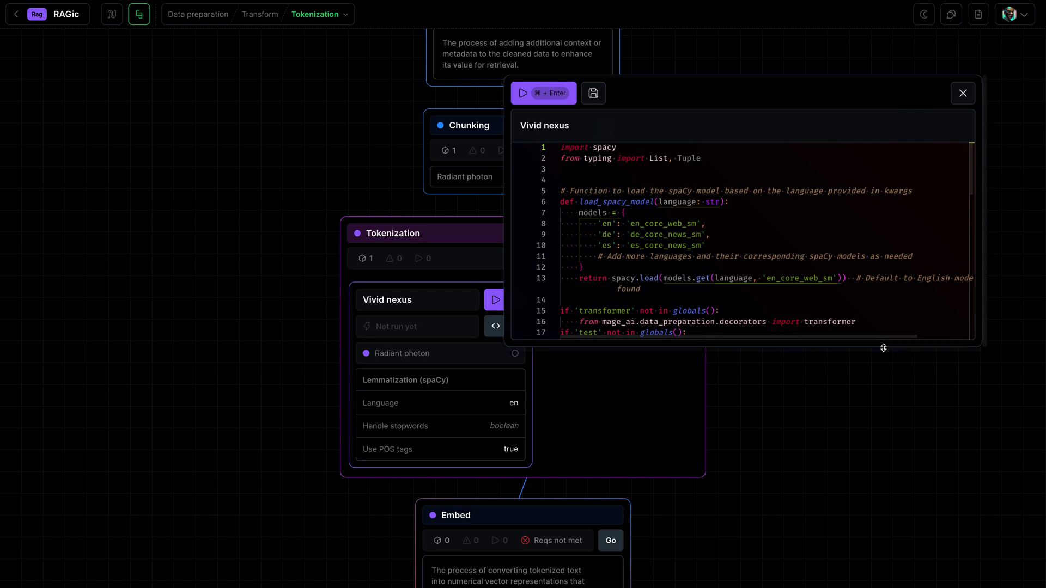
drag(883, 348, 879, 498)
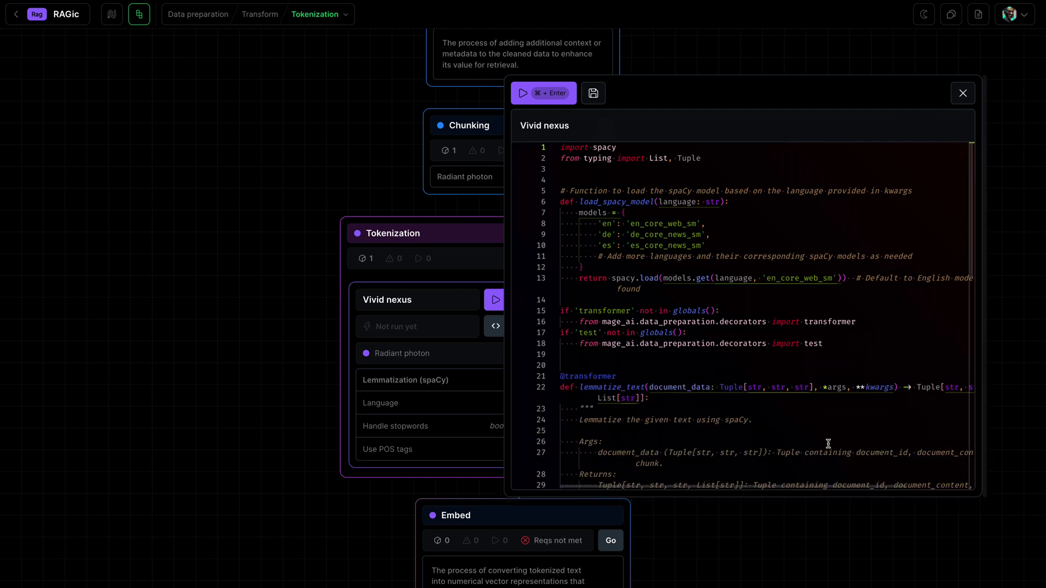
click(753, 397)
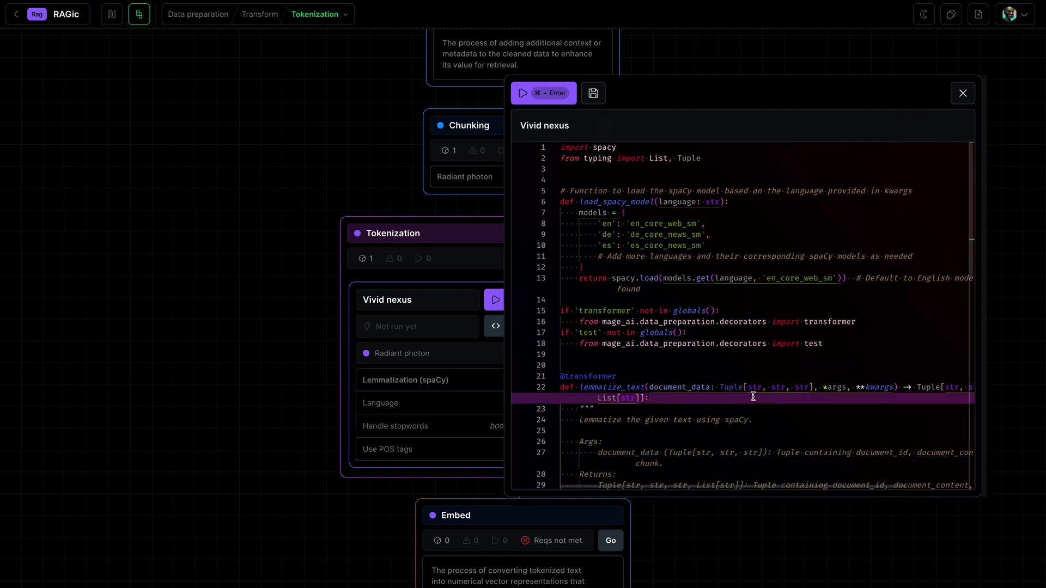
Overwrite all of Vivid nexus's code with the pasted lemmatize_text function.
key(ctrl+a)
key(ctrl+v)
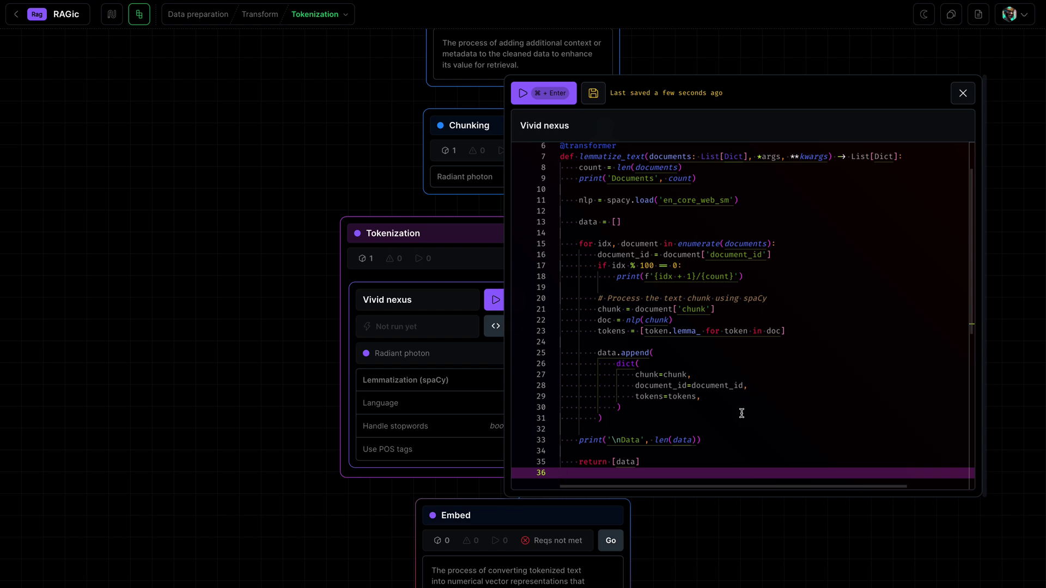
Run Vivid nexus over the 948 documents and move its output log upper left.
click(545, 94)
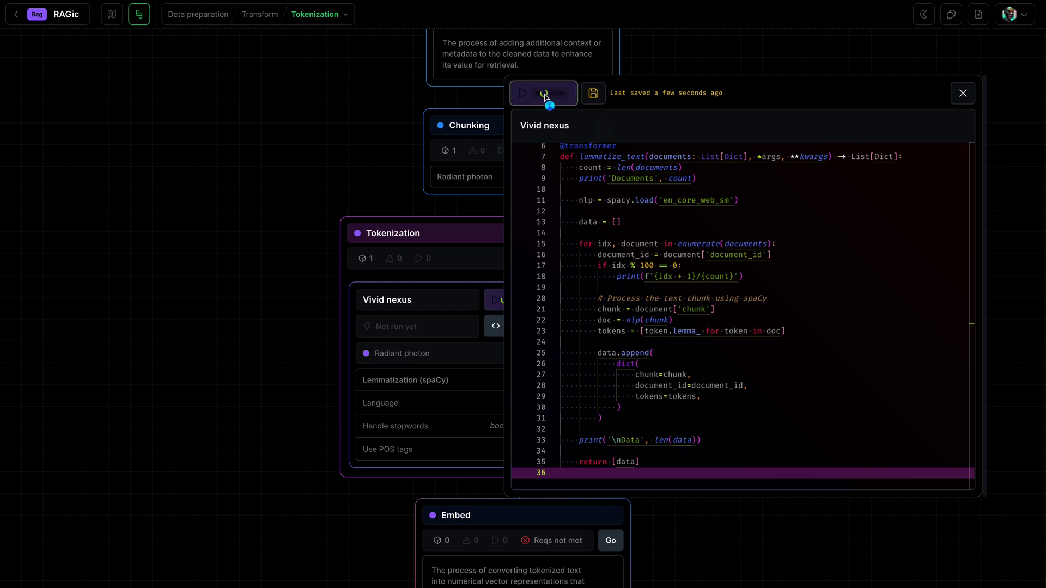
drag(583, 199, 295, 75)
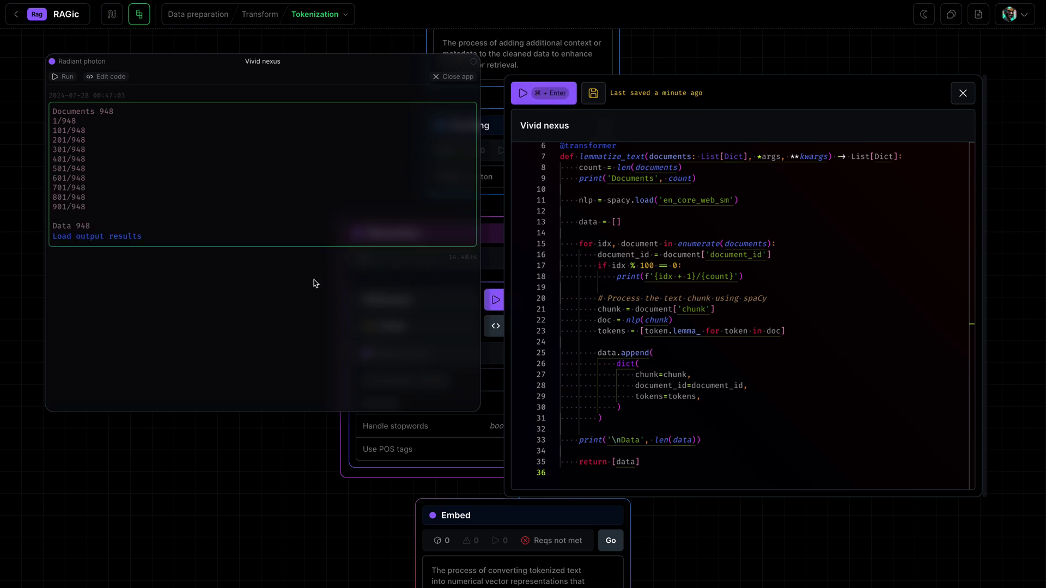
Load Vivid nexus's output table of chunk, document_id and token columns.
click(112, 238)
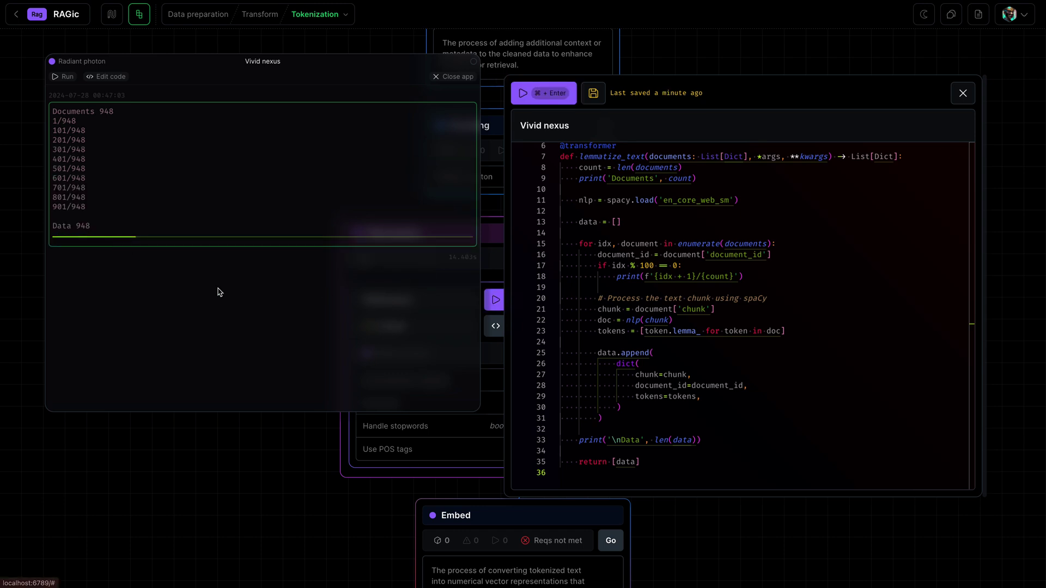
scroll(344, 120, down, 1)
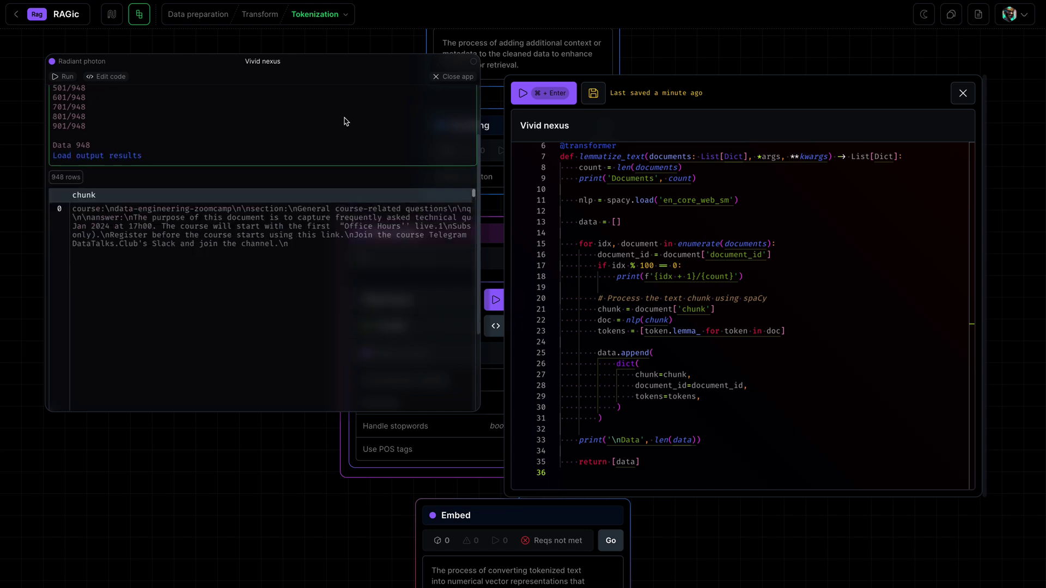
scroll(345, 122, down, 1)
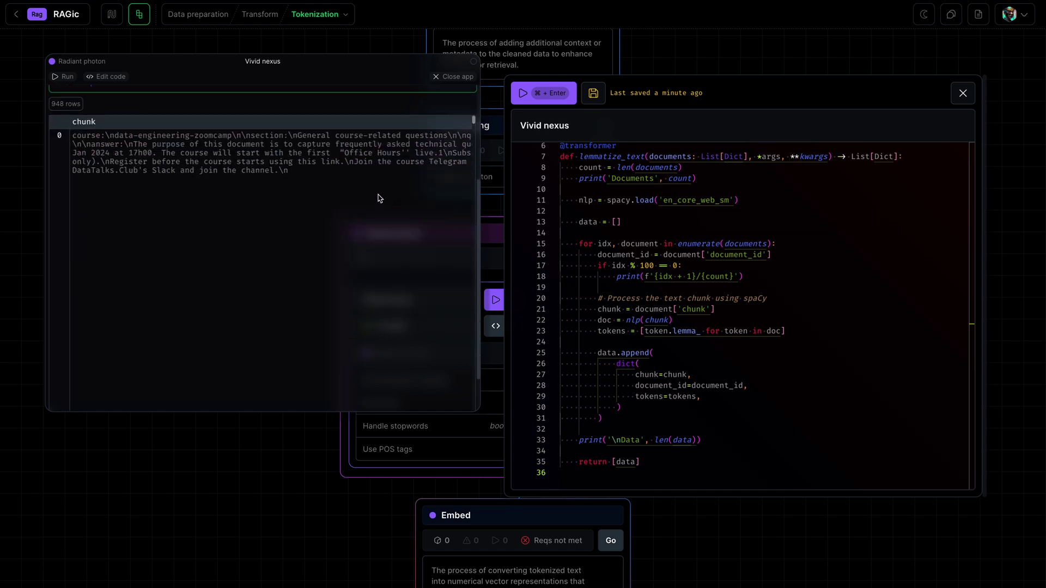
scroll(290, 177, right, 3)
scroll(290, 177, right, 5)
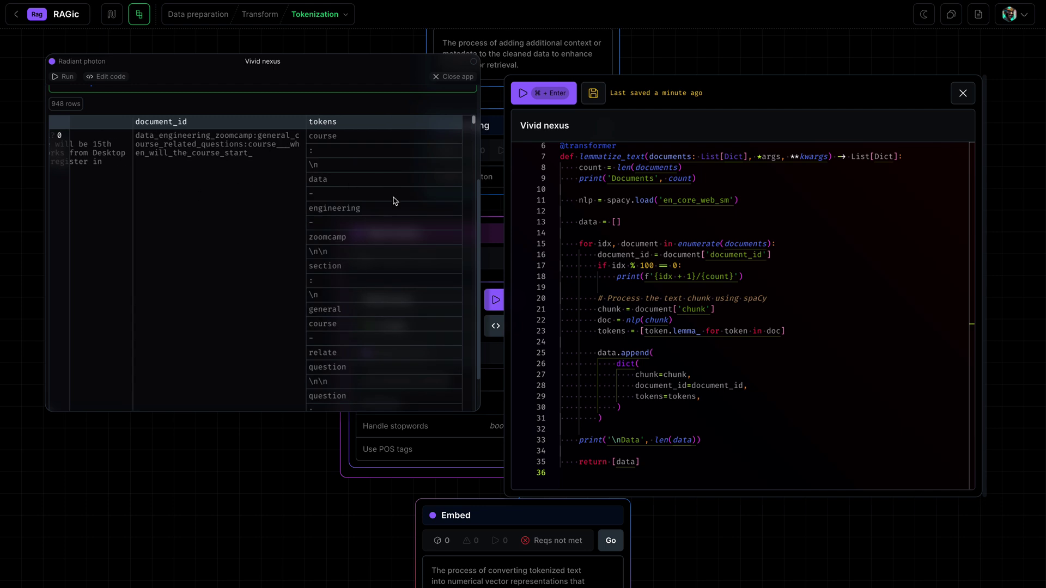
scroll(386, 193, down, 3)
scroll(386, 191, down, 3)
scroll(385, 191, down, 2)
scroll(382, 191, down, 2)
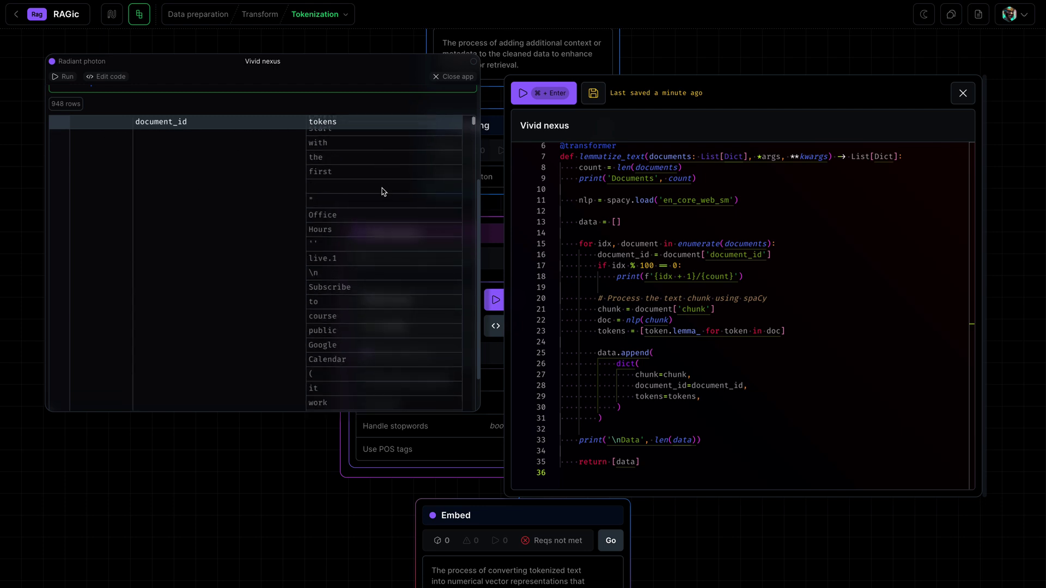
scroll(382, 192, down, 2)
scroll(381, 192, down, 2)
scroll(381, 191, up, 2)
scroll(381, 204, up, 2)
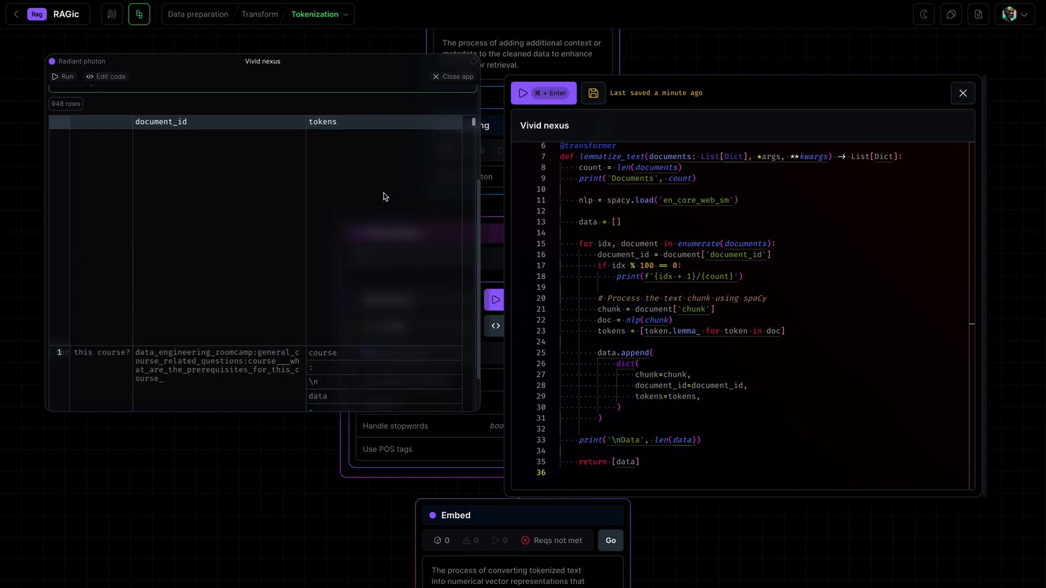
scroll(379, 216, up, 2)
scroll(380, 215, up, 2)
scroll(380, 216, up, 3)
scroll(366, 232, up, 3)
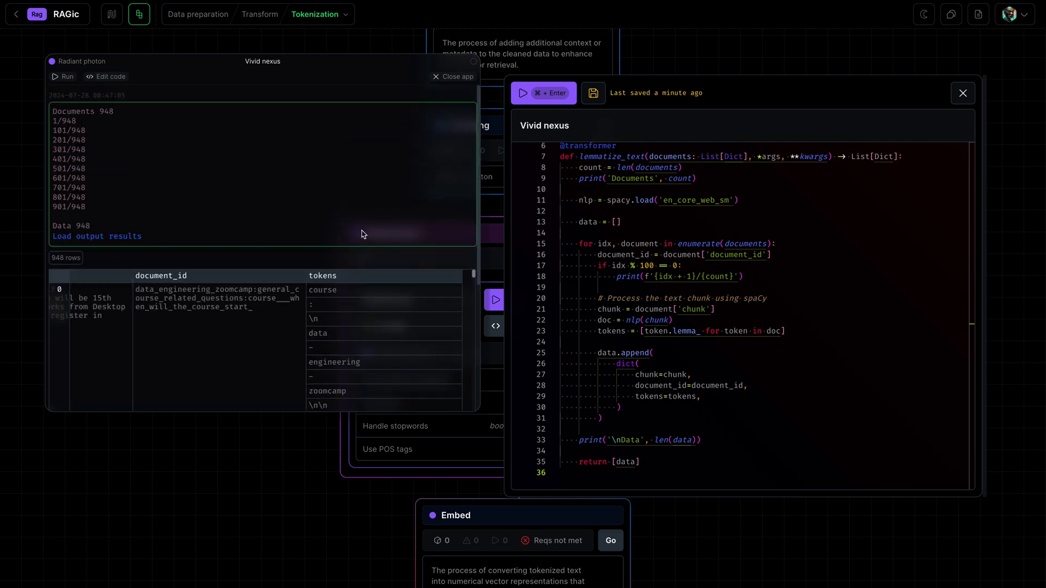
scroll(314, 299, right, 5)
scroll(301, 310, left, 5)
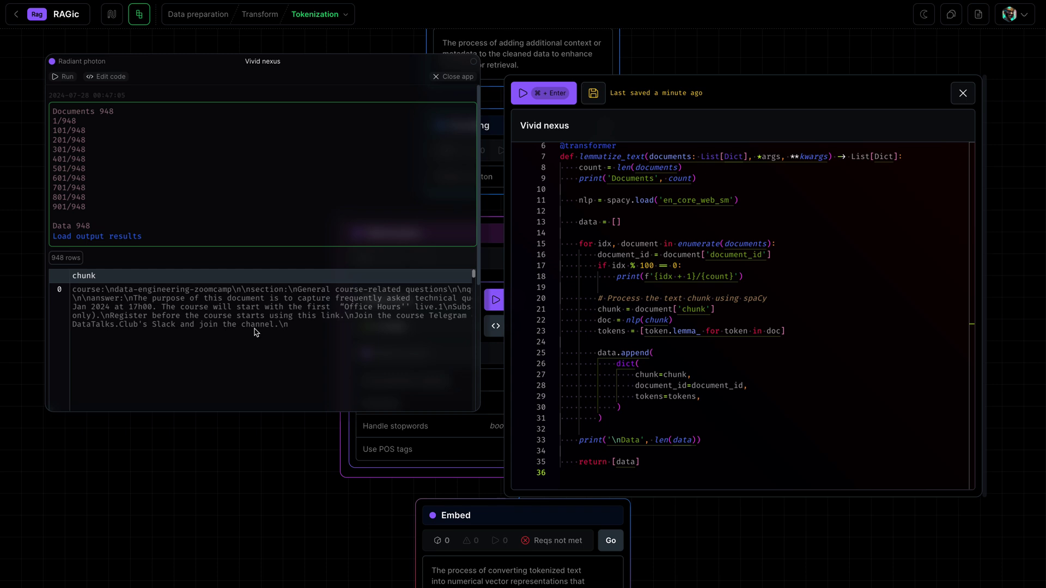